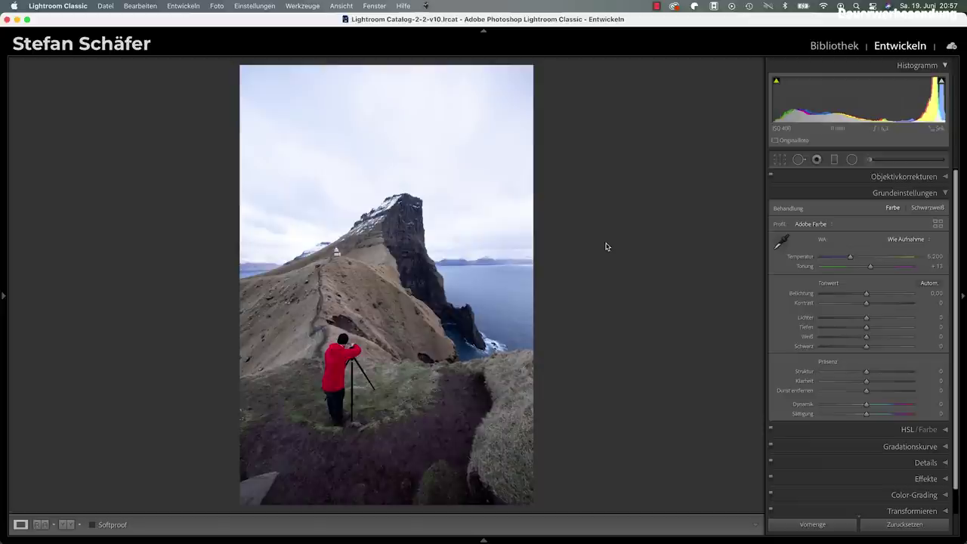
Step: Draw a graduated filter from the upper sky down past the horizon
click(835, 160)
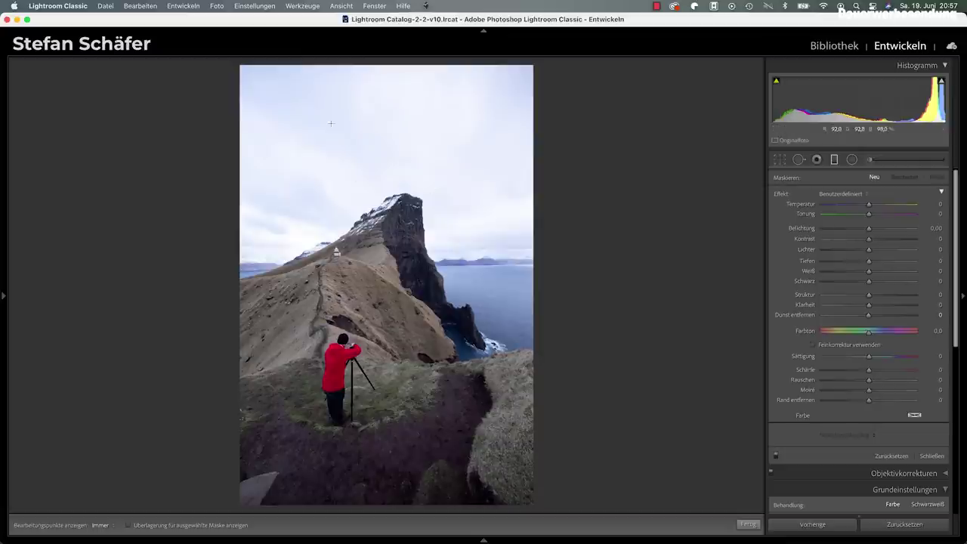
drag(351, 194, 351, 327)
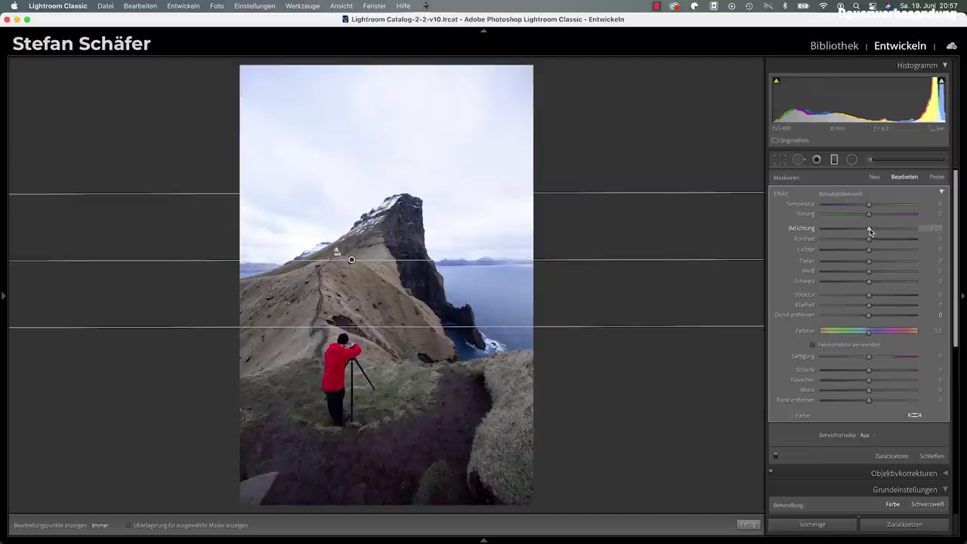
Step: Set the filter's exposure to -1.49 with highlights reset to 0 and shadows raised
mouse_move(870, 229)
mouse_down()
mouse_move(821, 251)
mouse_move(872, 252)
mouse_move(816, 250)
mouse_move(846, 255)
mouse_move(867, 233)
mouse_up()
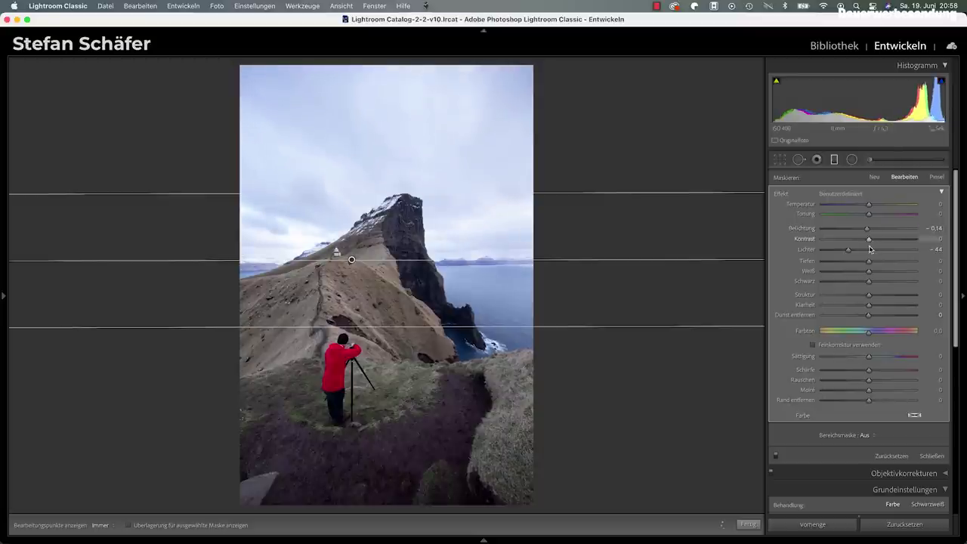
click(869, 251)
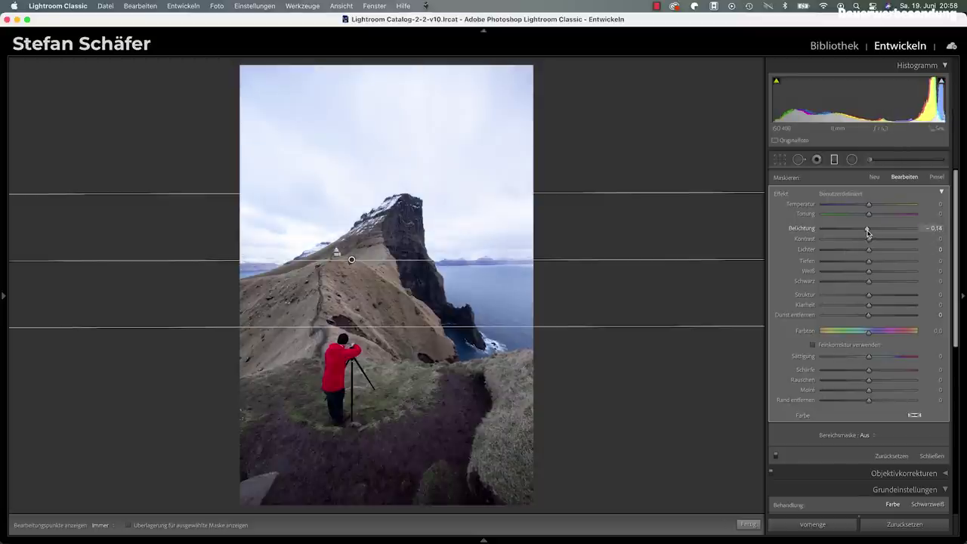
drag(867, 232, 855, 232)
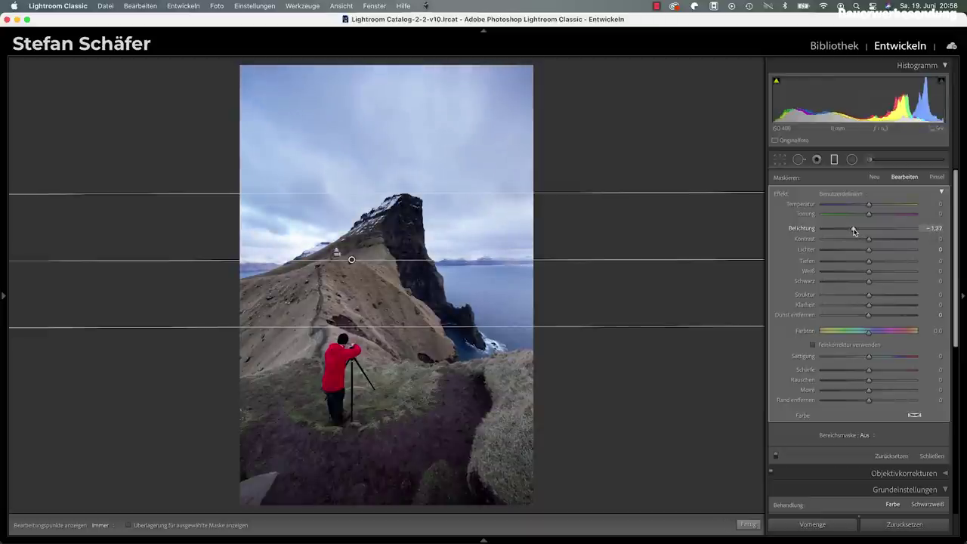
drag(855, 231, 851, 232)
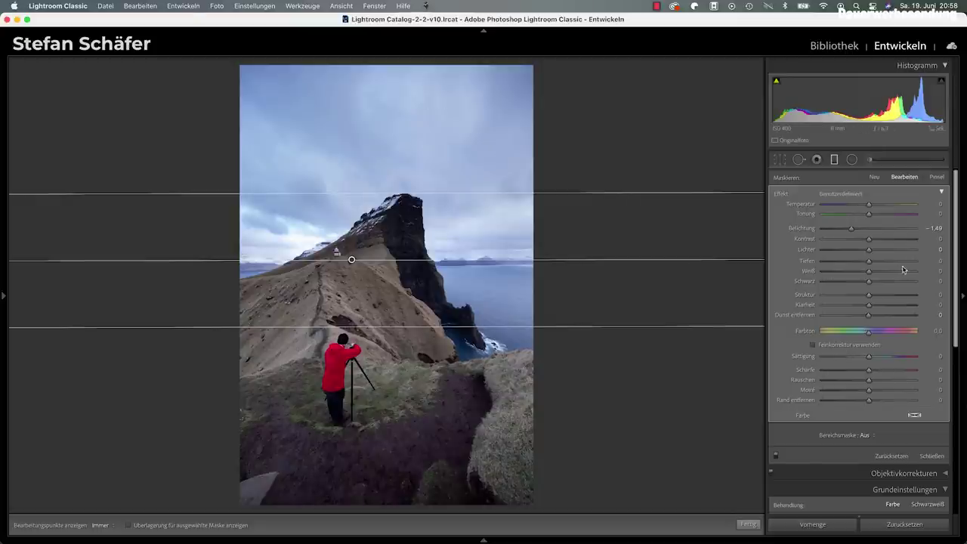
mouse_move(870, 263)
mouse_down()
mouse_move(918, 263)
mouse_move(908, 264)
mouse_up()
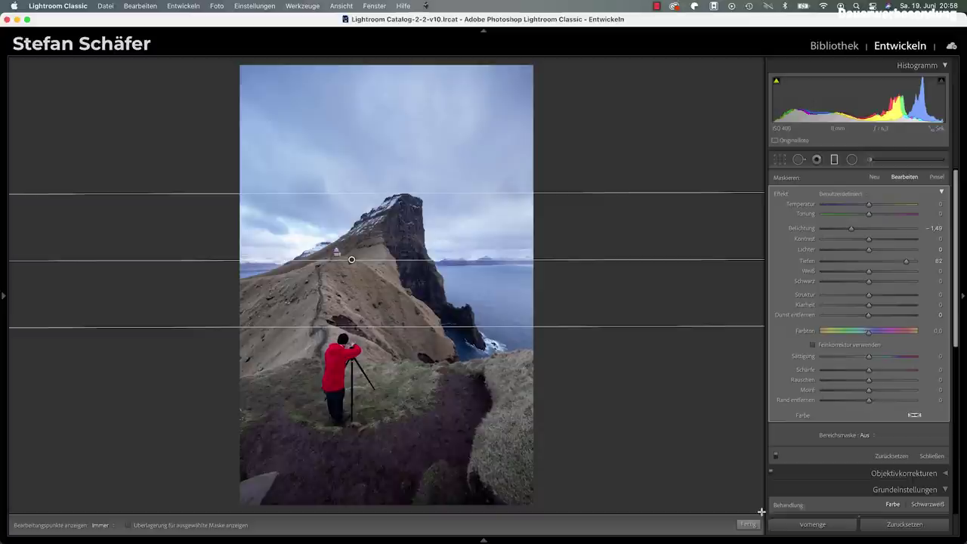
Step: Toggle the filter on and off to compare, then bring shadows back to about 1
click(777, 458)
click(777, 458)
click(777, 458)
click(777, 458)
click(777, 458)
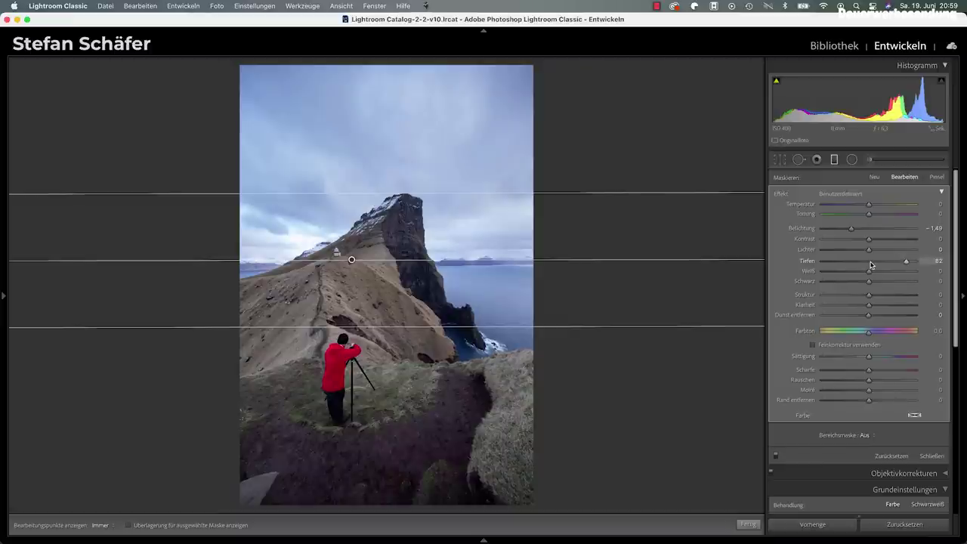
drag(872, 264, 870, 265)
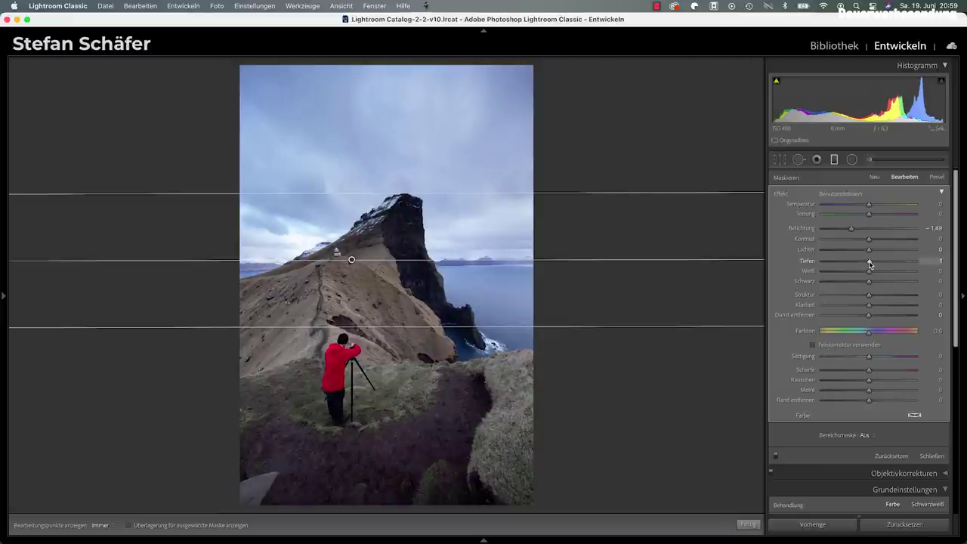
Step: Add a Luminanz range mask with range 50/100 and smoothness 35, previewing then hiding the overlay
click(869, 436)
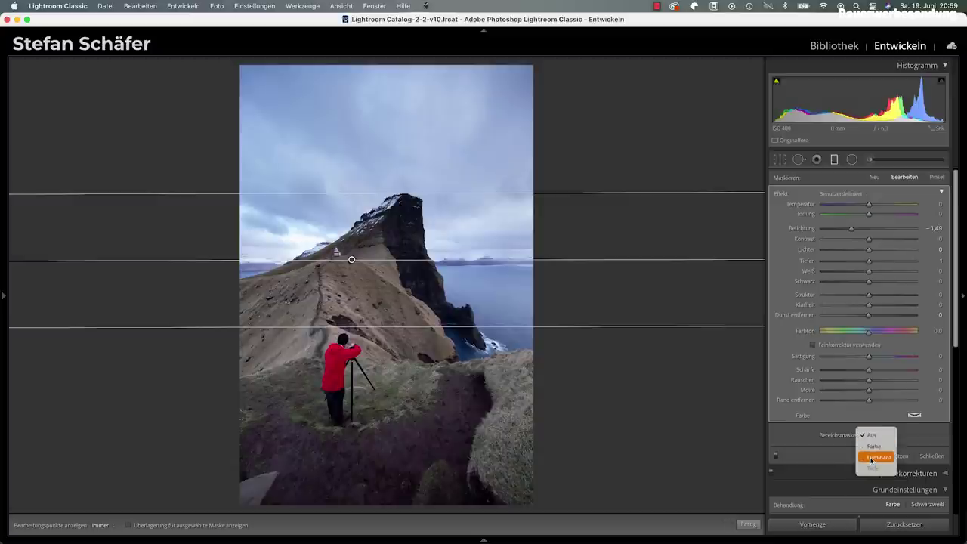
click(872, 458)
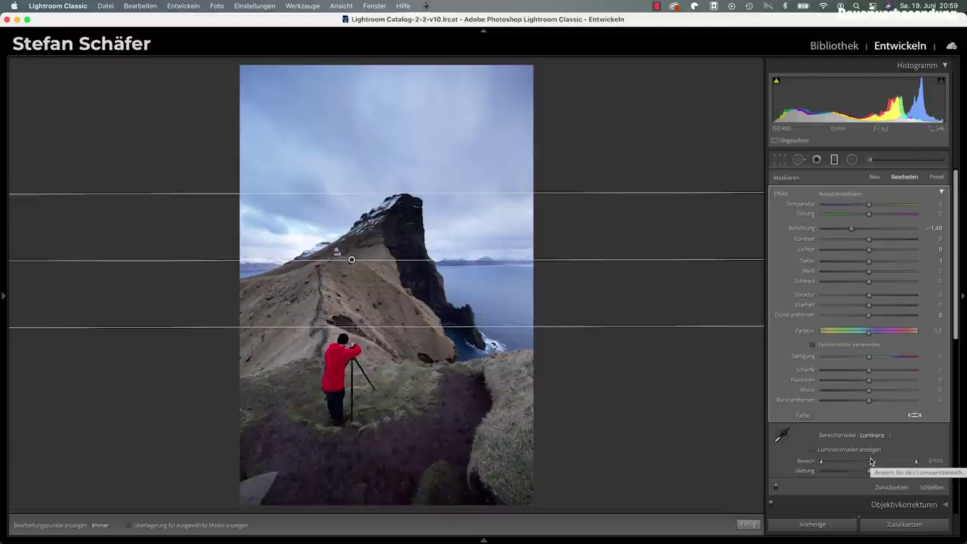
click(830, 453)
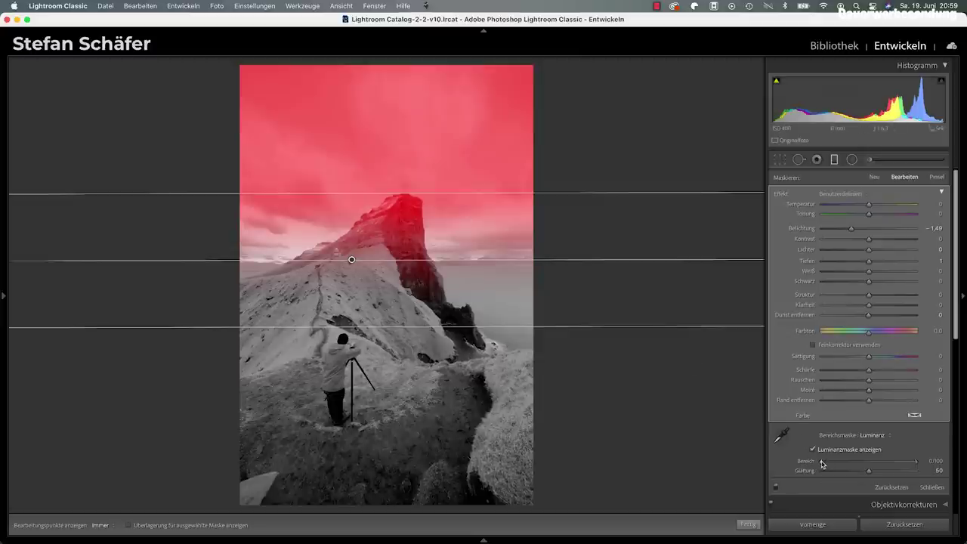
mouse_move(824, 464)
mouse_down()
mouse_move(880, 463)
mouse_move(868, 465)
mouse_up()
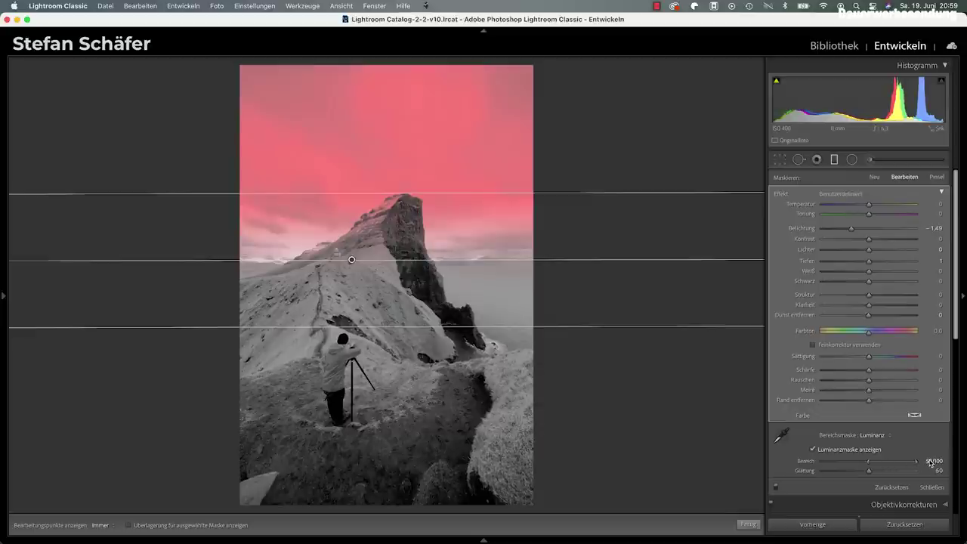
mouse_move(870, 474)
mouse_down()
mouse_move(908, 479)
mouse_move(855, 476)
mouse_up()
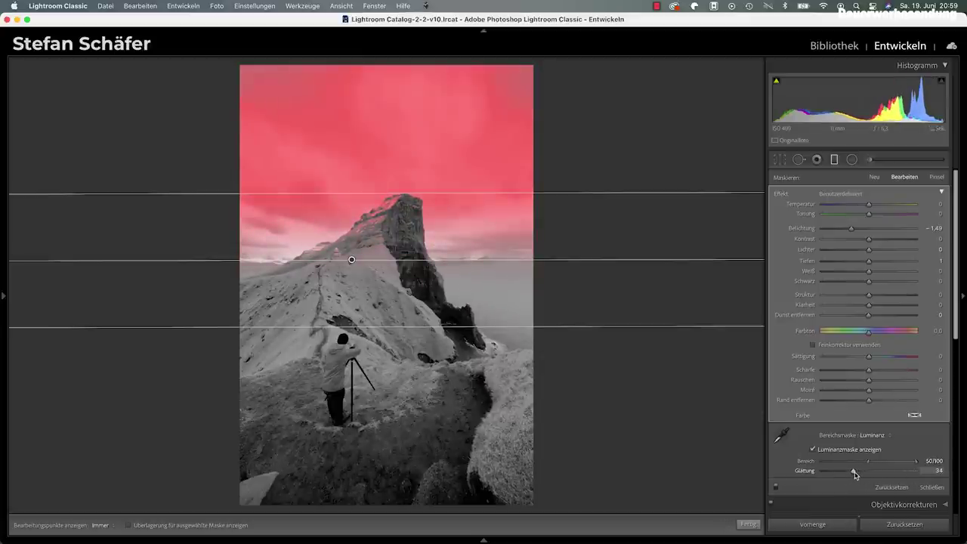
drag(857, 475, 857, 474)
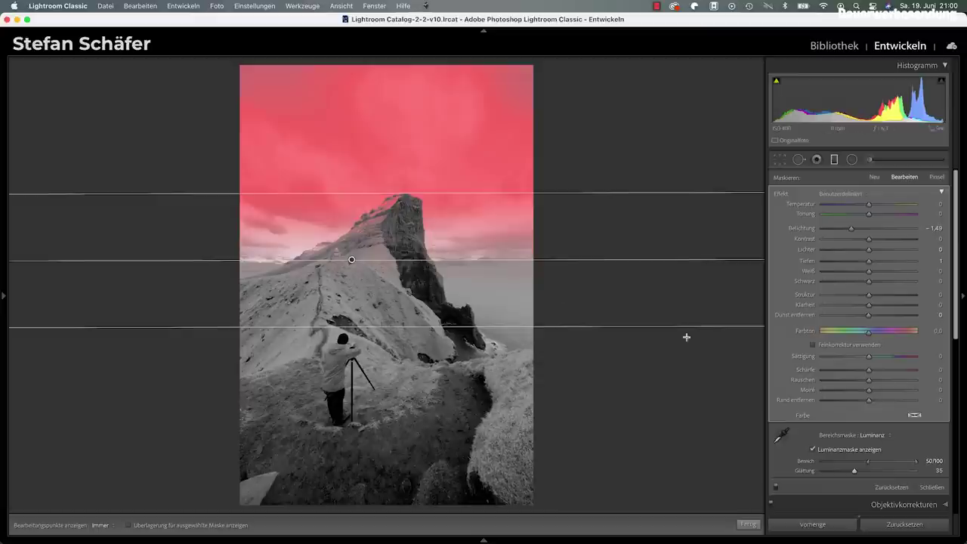
click(815, 449)
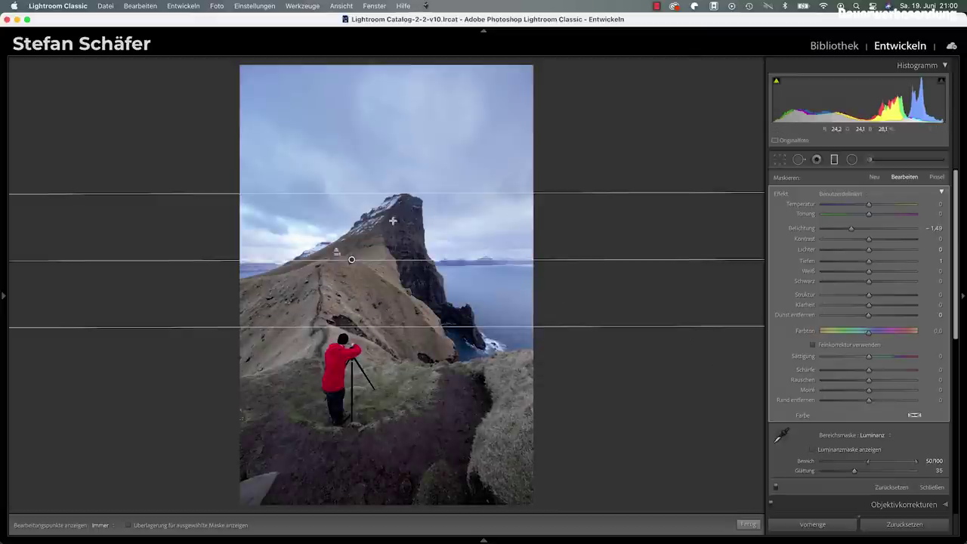
Step: Toggle the graduated filter on and off repeatedly to compare its effect
click(775, 487)
click(777, 489)
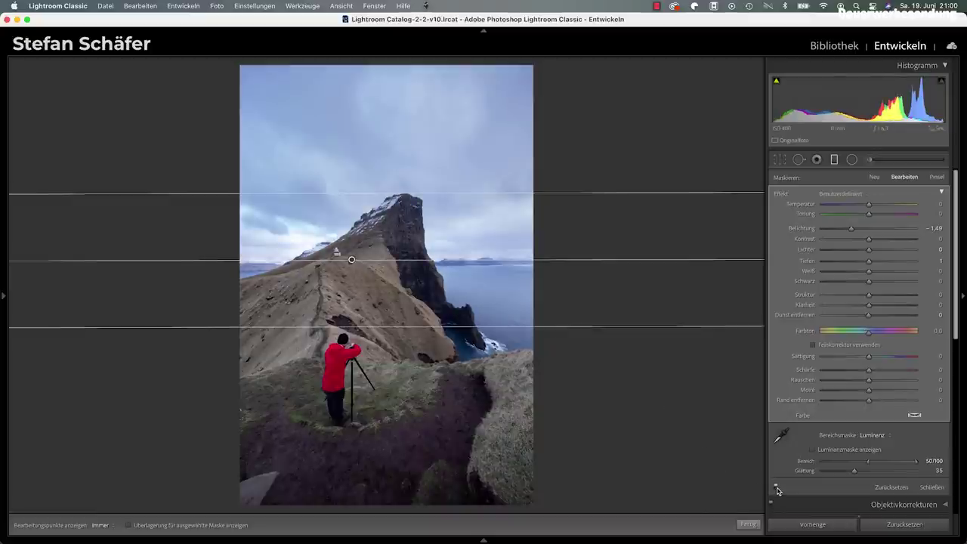
click(777, 488)
click(776, 488)
click(776, 489)
Step: Set the brush size to 11,1 in erase mode, then widen the luminance range to 0/100
click(936, 177)
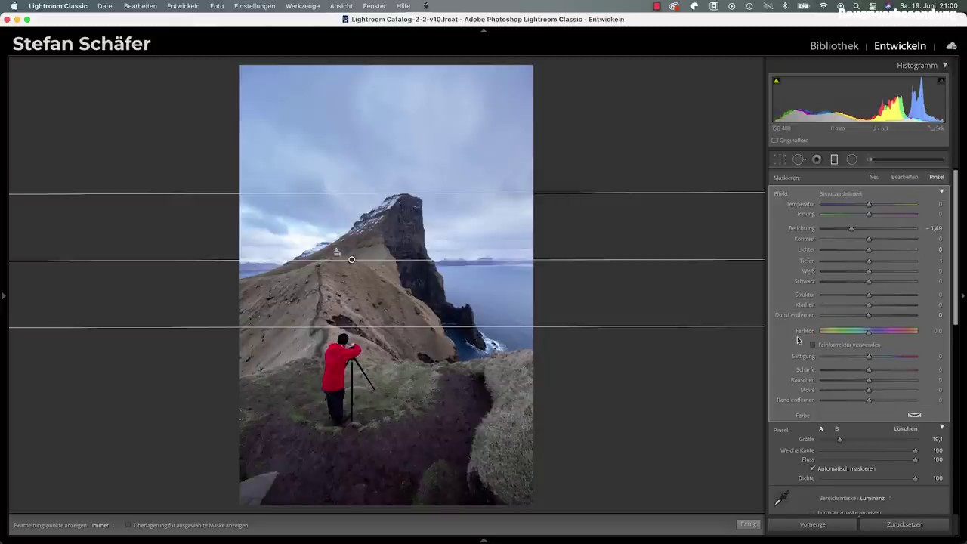
scroll(869, 287, down, 1)
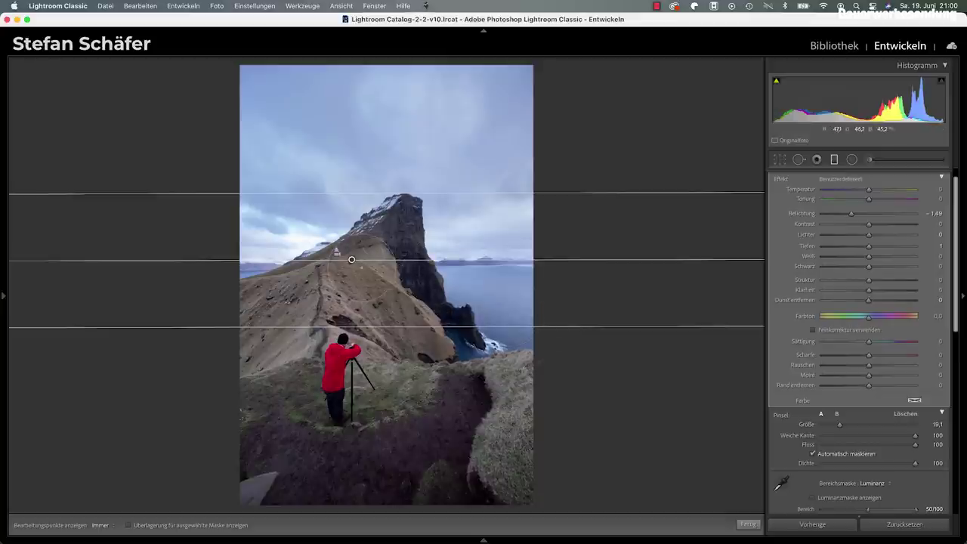
drag(838, 427, 833, 428)
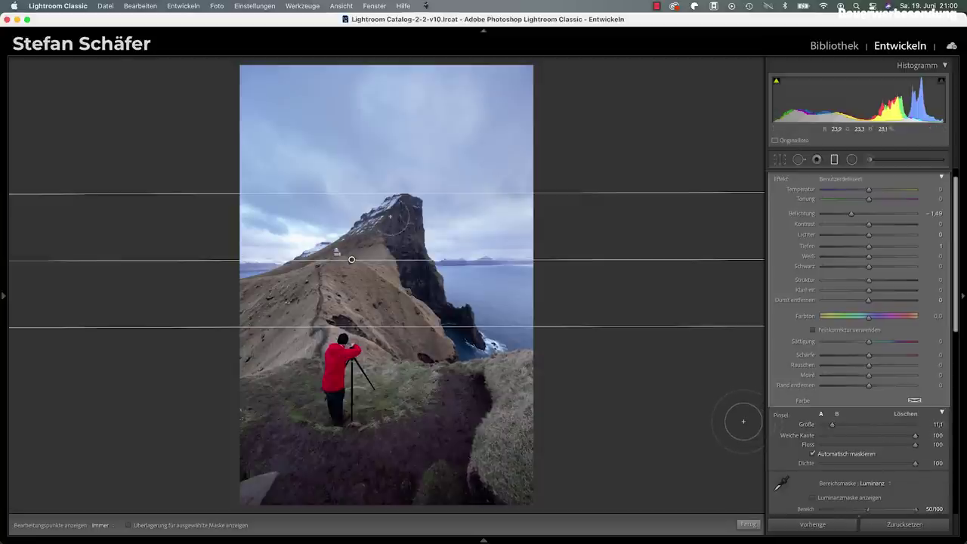
key(alt)
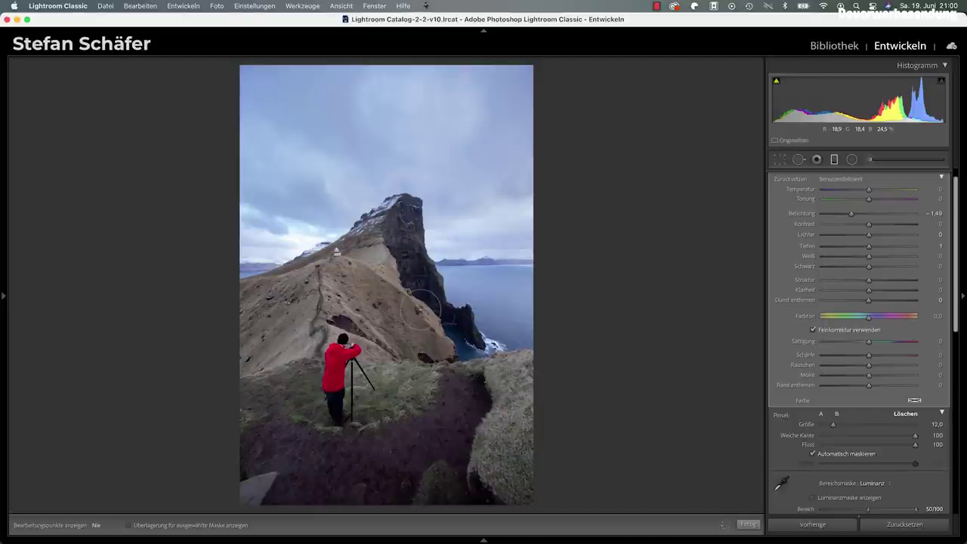
key(h)
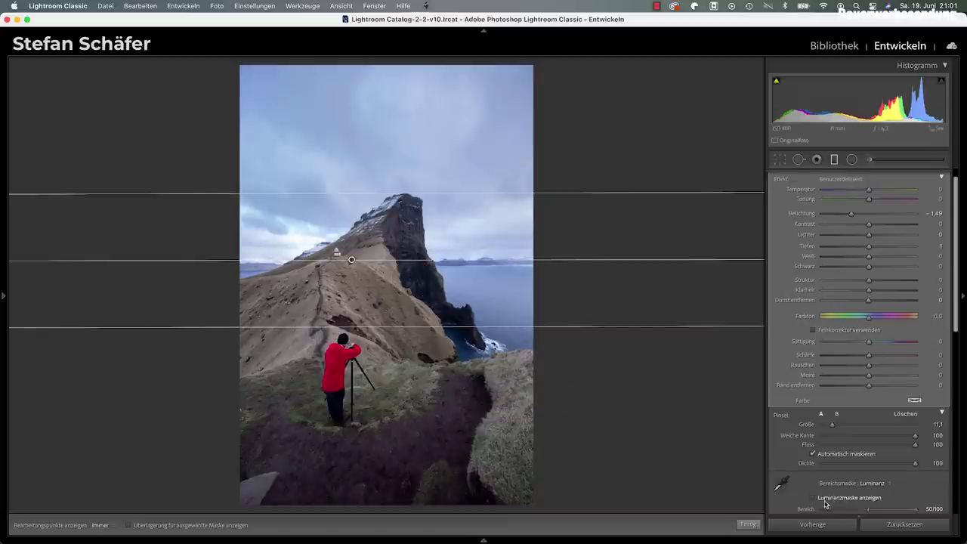
scroll(836, 501, down, 2)
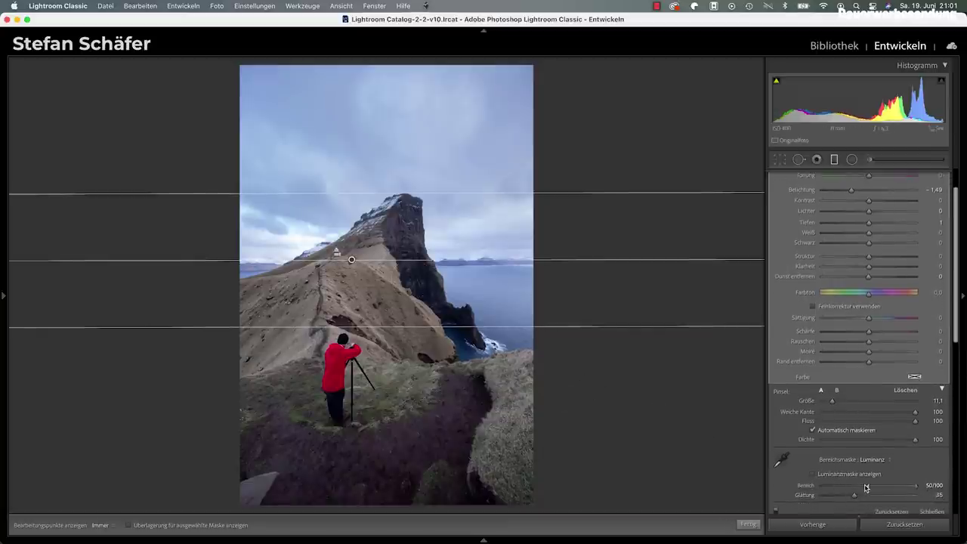
drag(868, 488, 820, 487)
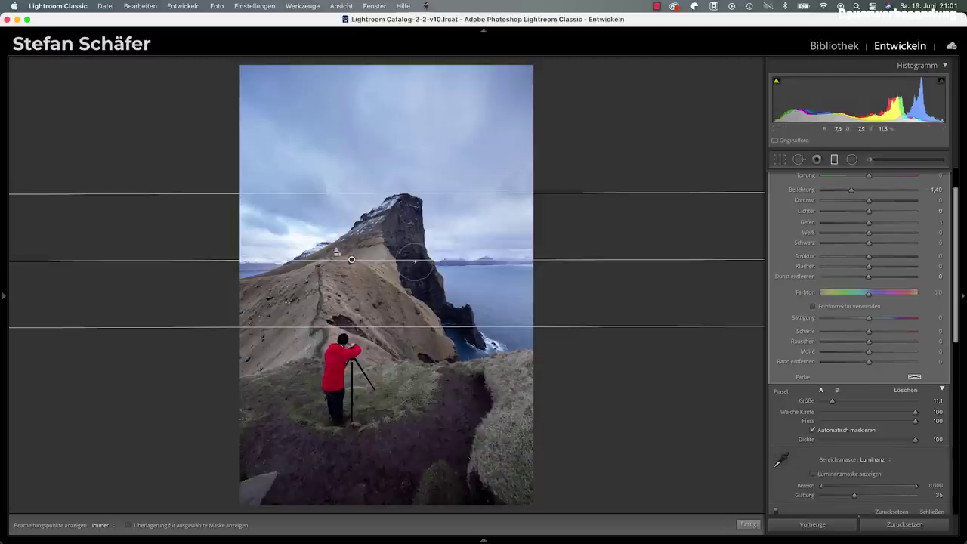
Step: Set Bereichsmaske to Aus and toggle the filter off and on to compare
click(875, 460)
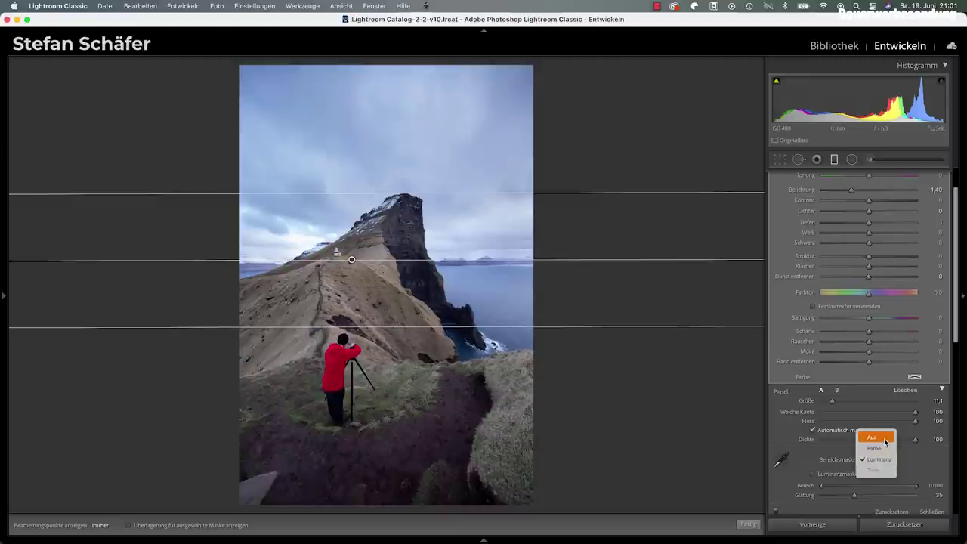
click(886, 442)
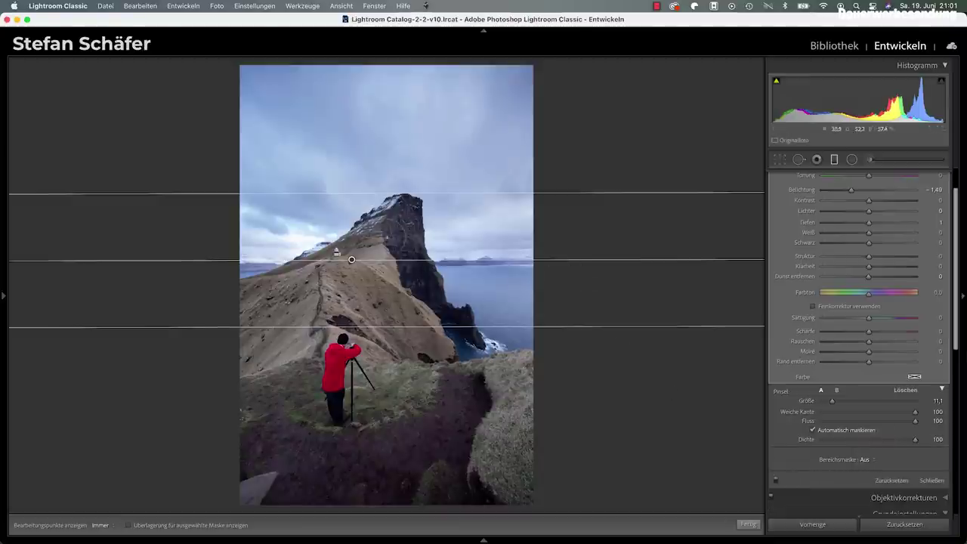
click(775, 481)
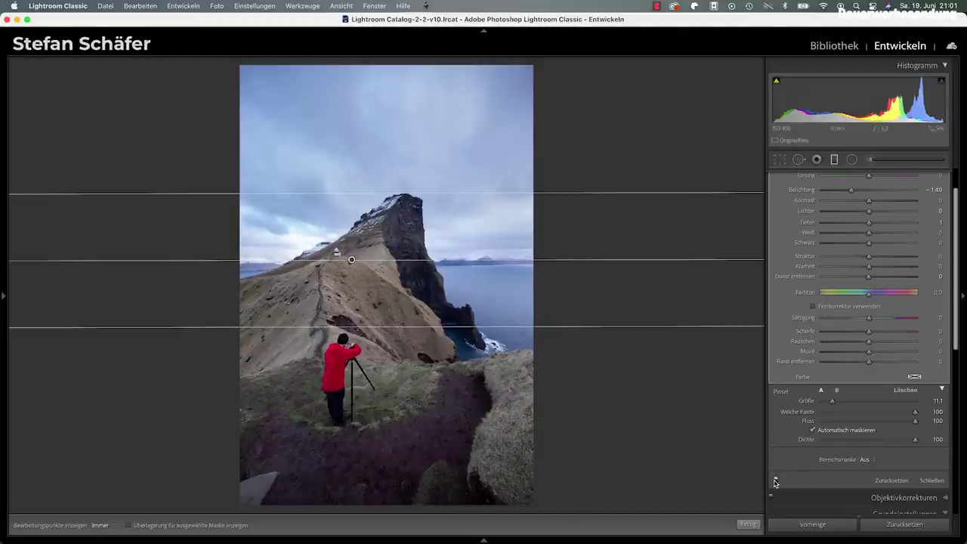
click(775, 482)
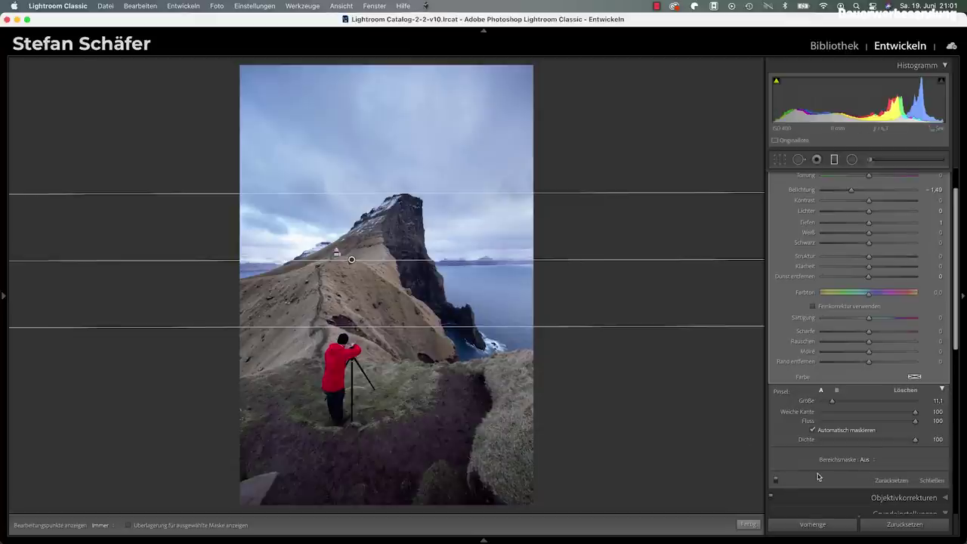
Step: Close the filter and warm the overall white balance to temperature 5,703, tint +8
click(941, 482)
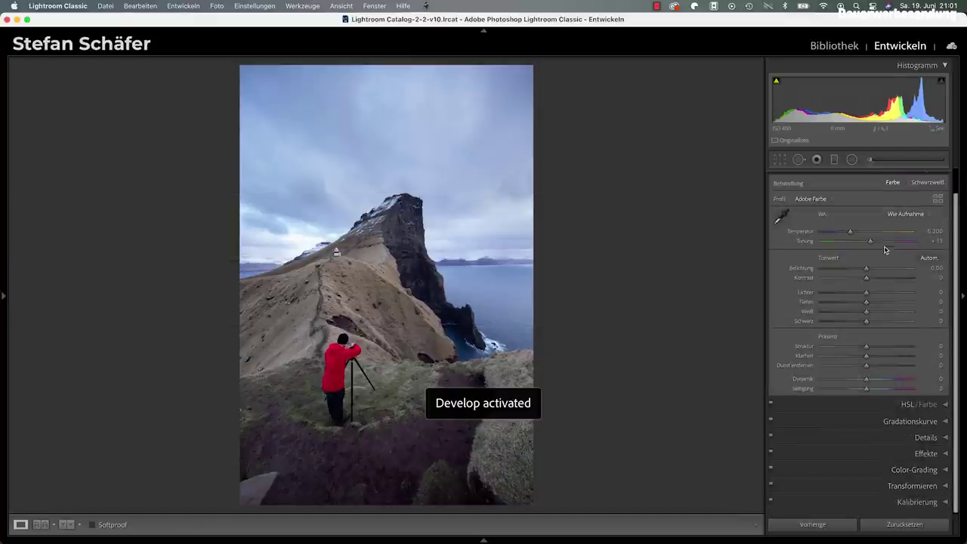
drag(856, 234, 868, 243)
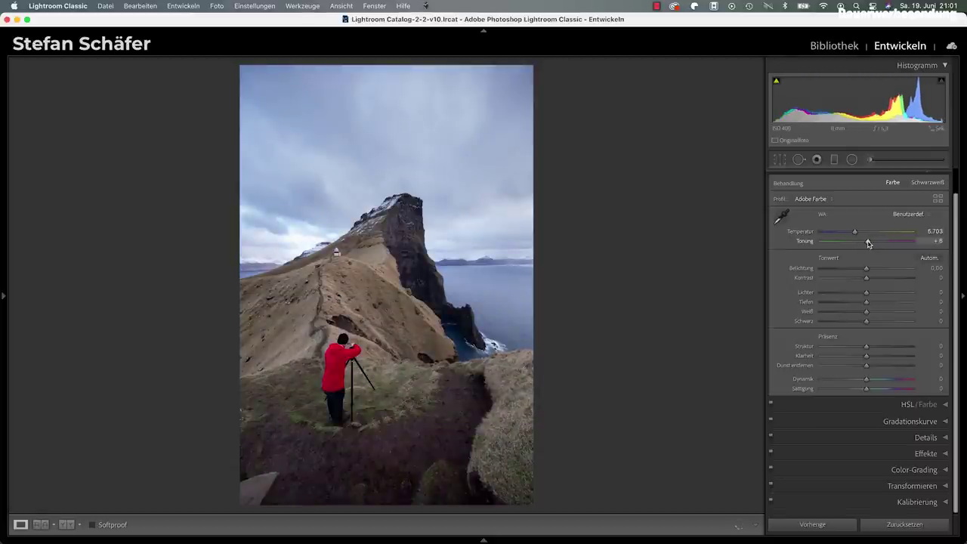